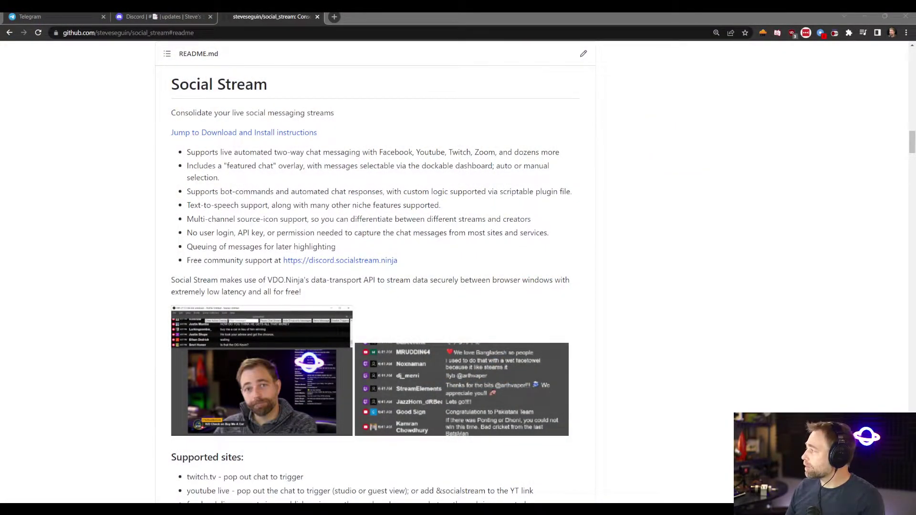
# Step: Load the Social Stream project's GitHub page through its socialstream web address
pyautogui.scroll(15, 376, 272)
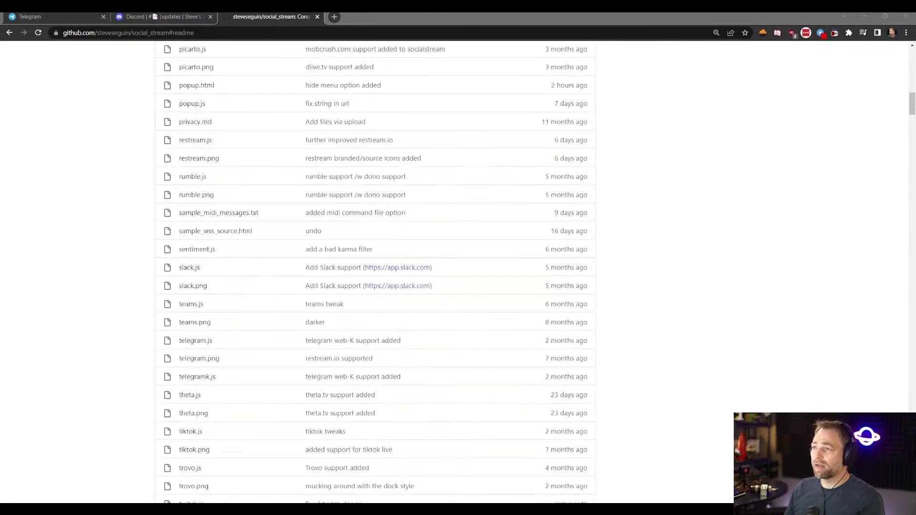
pyautogui.click(394, 33)
pyautogui.write('socia')
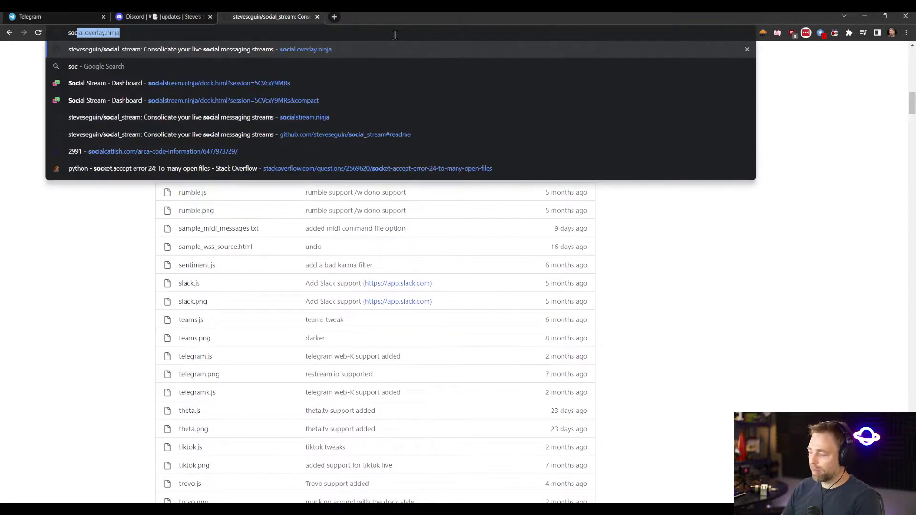
pyautogui.write('l')
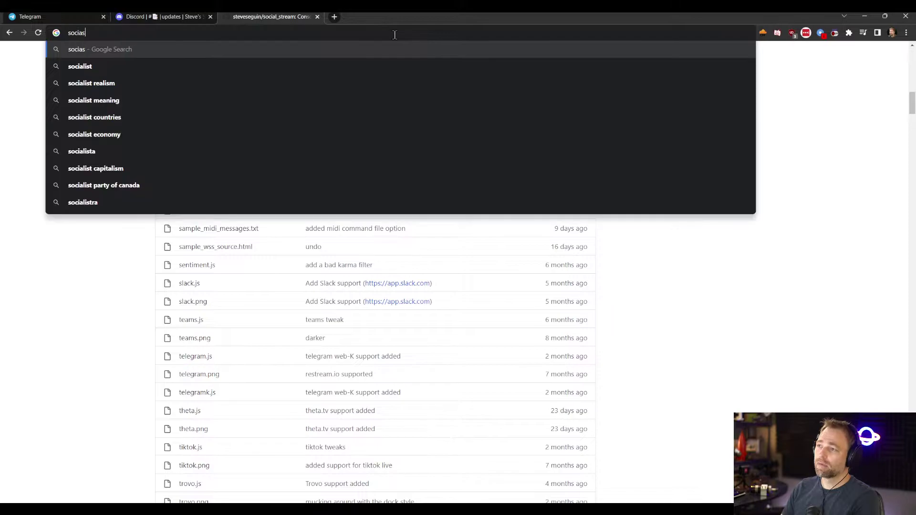
pyautogui.write('soci')
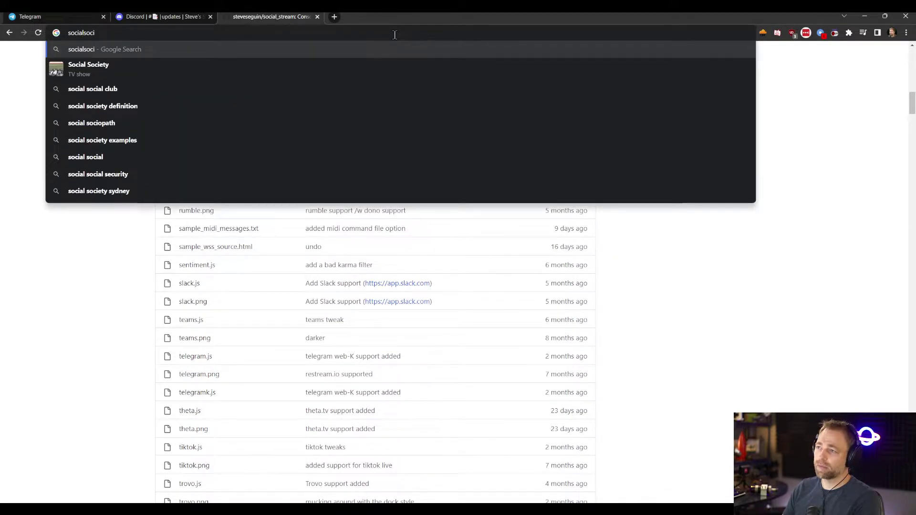
pyautogui.write('al')
pyautogui.press('BackSpace')
pyautogui.press('BackSpace')
pyautogui.press('BackSpace')
pyautogui.press('BackSpace')
pyautogui.press('BackSpace')
pyautogui.press('BackSpace')
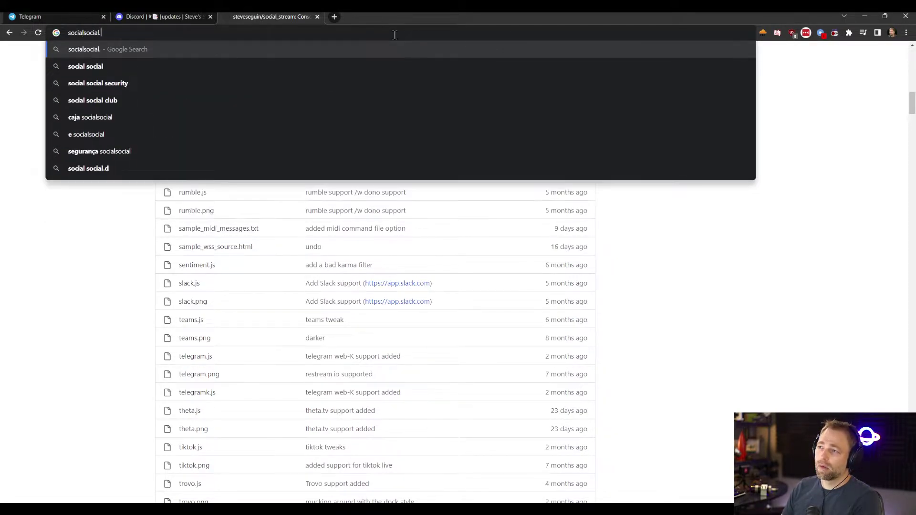
pyautogui.write('stream')
pyautogui.press('Return')
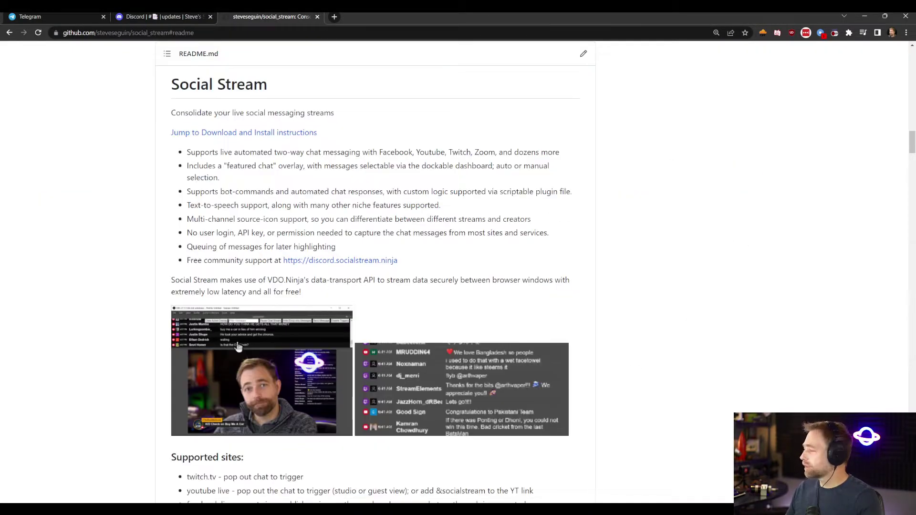
# Step: Download the social_stream repository's main branch as a ZIP file
pyautogui.scroll(10, 375, 271)
pyautogui.scroll(20, 375, 271)
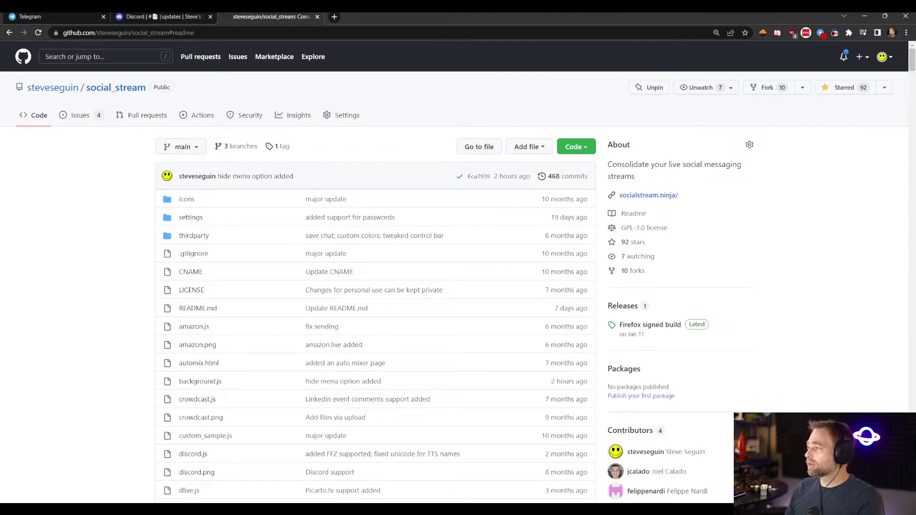
pyautogui.click(575, 146)
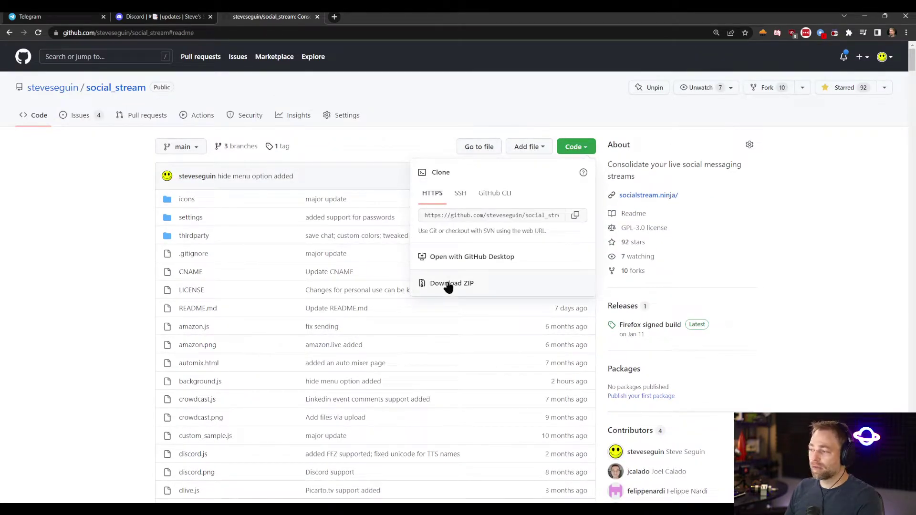
pyautogui.click(468, 286)
# Step: Download the newest version through the main.zip link in the readme's "To install" section
pyautogui.scroll(-10, 375, 271)
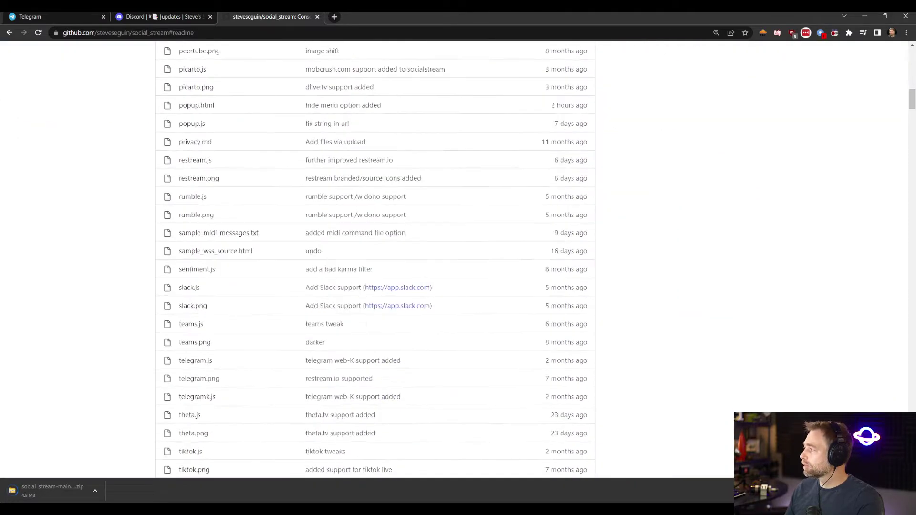
pyautogui.scroll(-15, 375, 271)
pyautogui.scroll(-10, 334, 243)
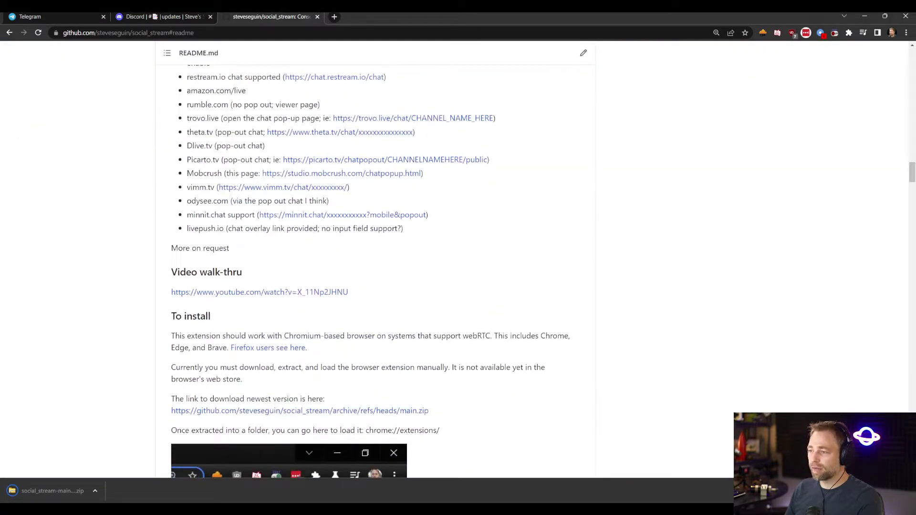
pyautogui.click(301, 233)
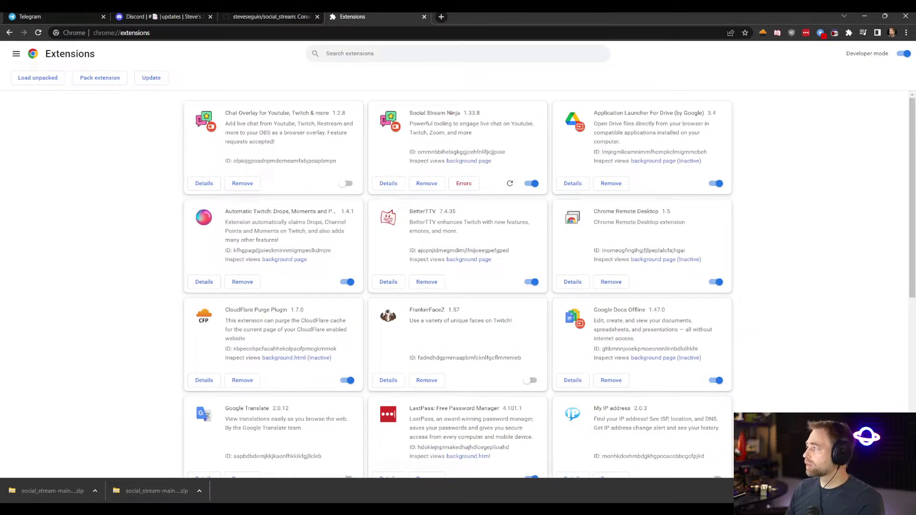
# Step: Switch Developer mode off and back on for the browser's extensions
pyautogui.click(898, 56)
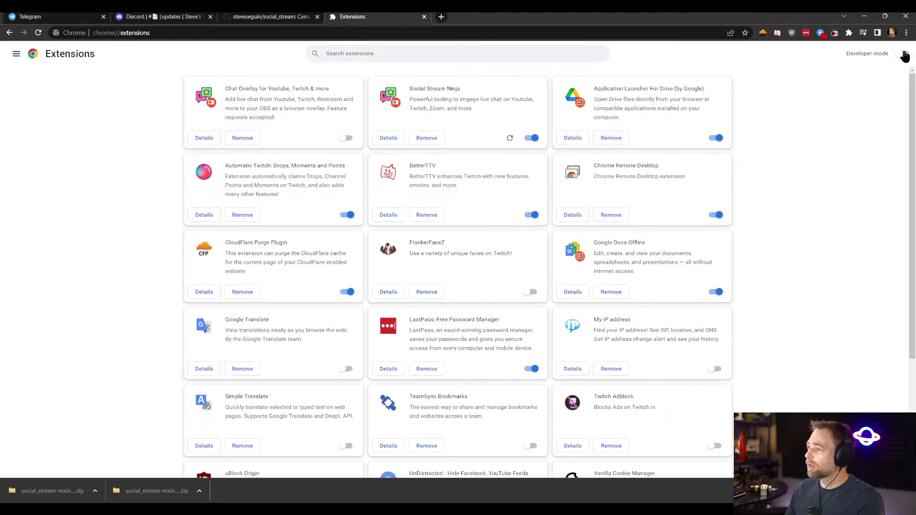
pyautogui.click(899, 55)
pyautogui.click(899, 55)
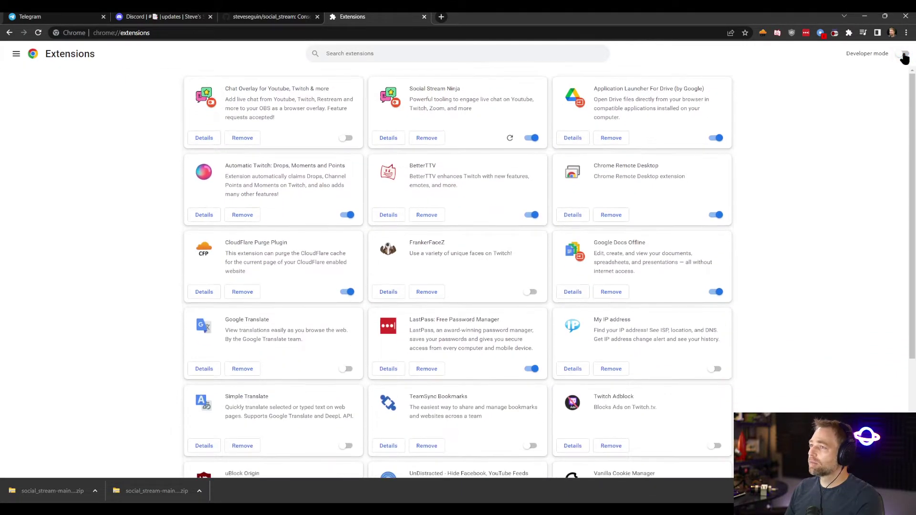
pyautogui.click(899, 55)
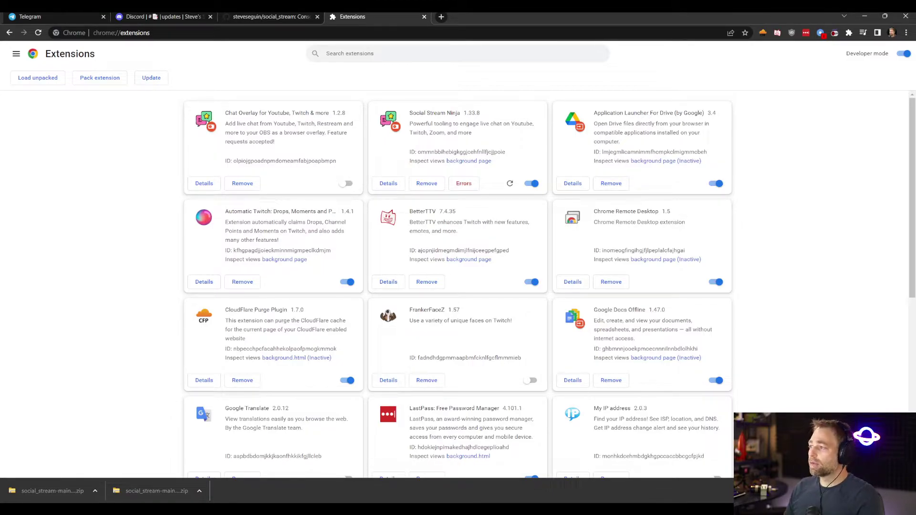
# Step: Load the unpacked Social Stream Ninja extension, clear its error list and return to the extensions overview
pyautogui.click(42, 81)
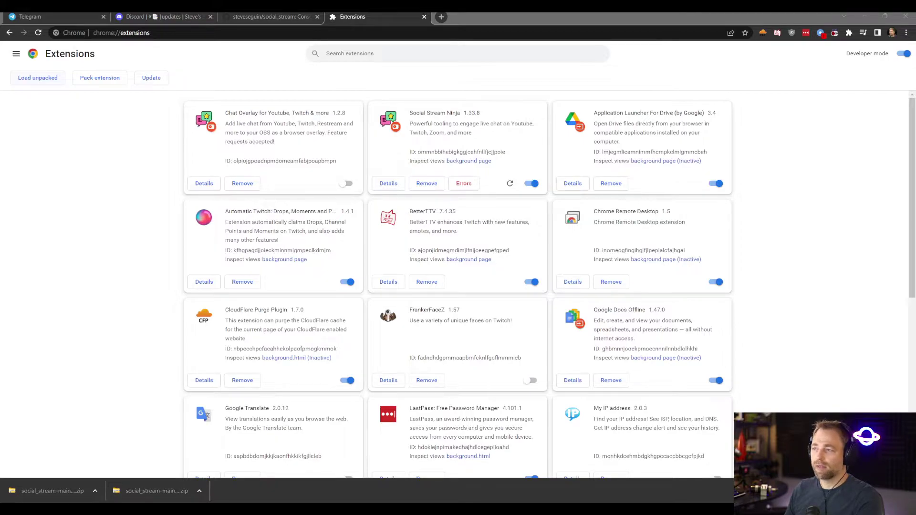
pyautogui.press('Return')
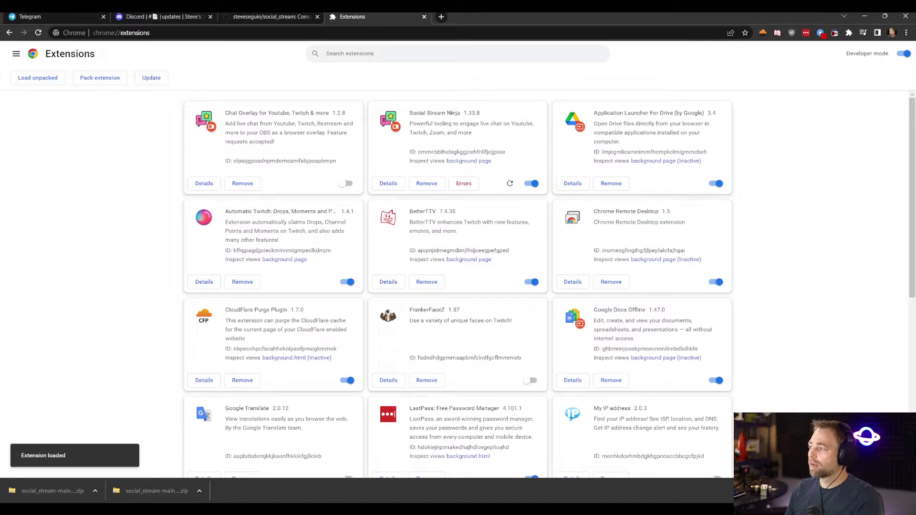
pyautogui.click(464, 183)
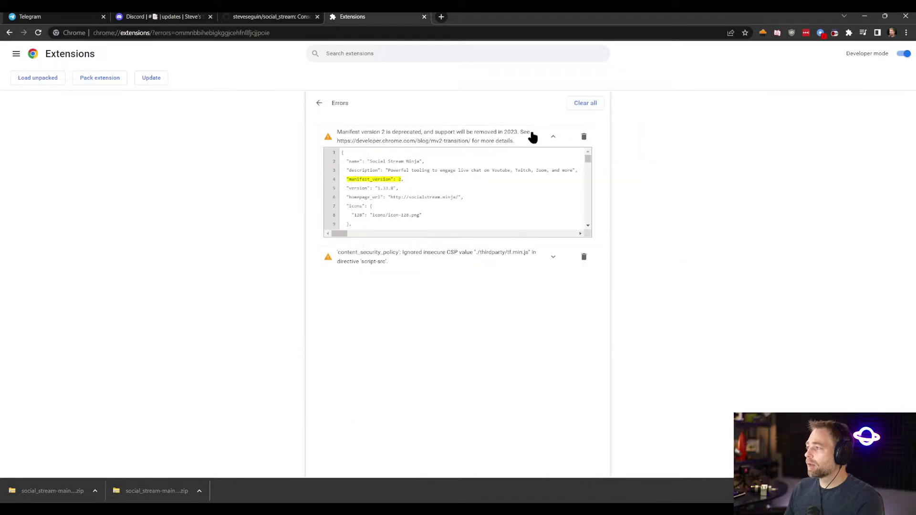
pyautogui.click(585, 101)
pyautogui.click(318, 103)
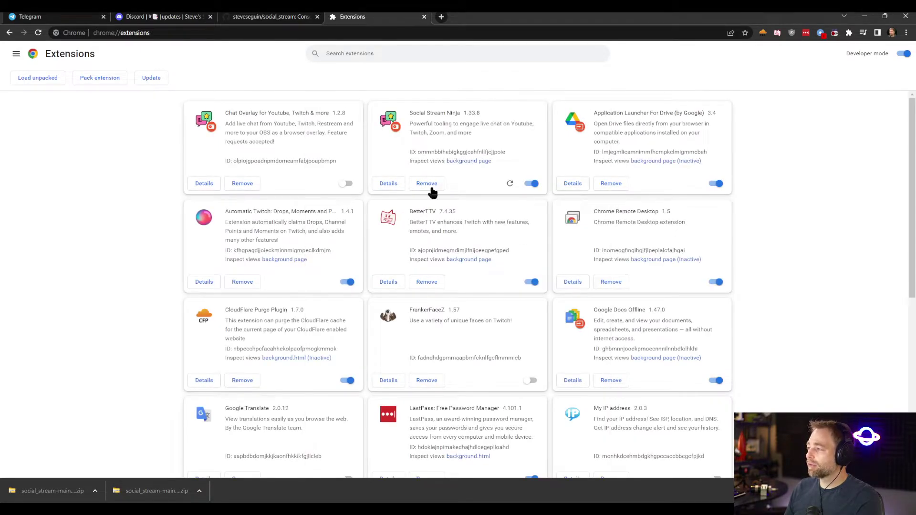
# Step: Remove the Social Stream Ninja extension and load it again from its unpacked folder
pyautogui.click(425, 184)
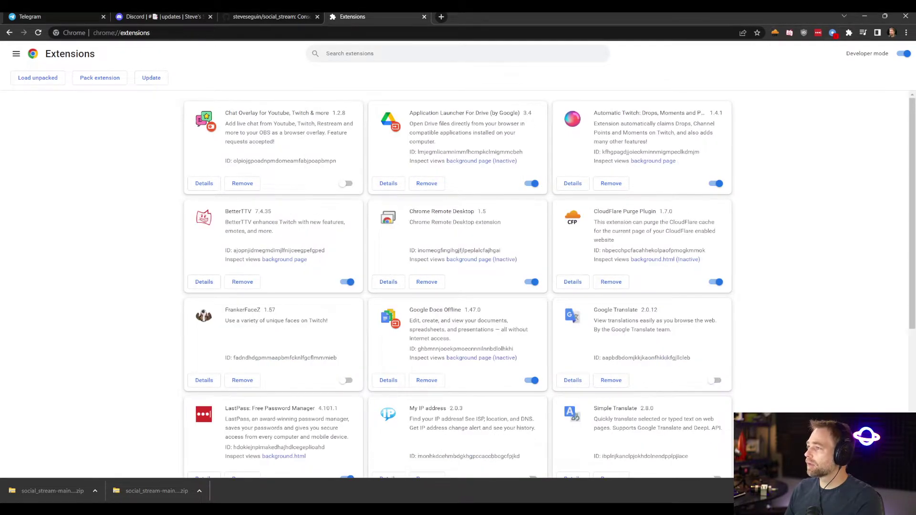
pyautogui.click(40, 81)
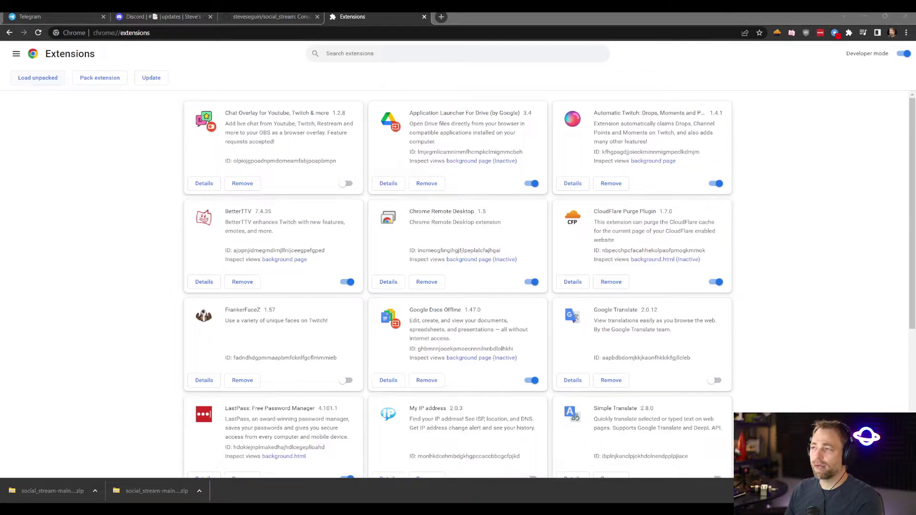
pyautogui.press('Return')
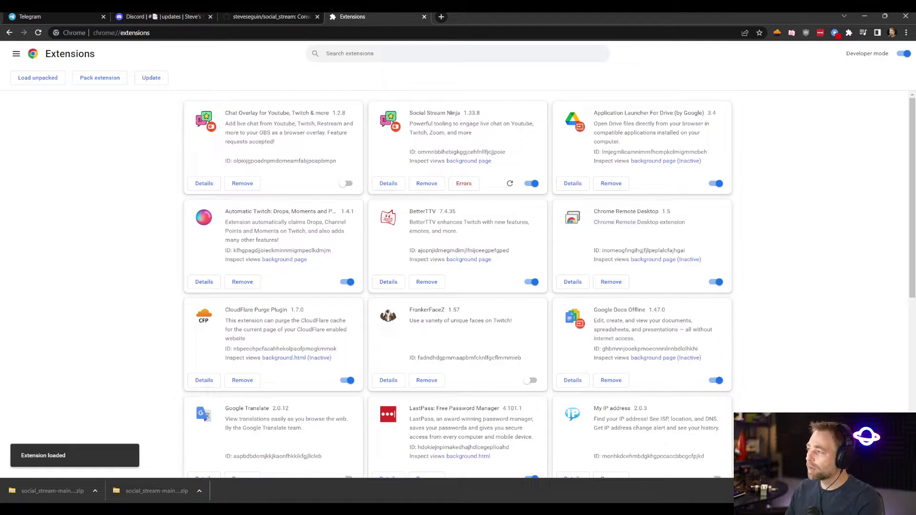
# Step: Clear all errors logged for the reloaded Social Stream Ninja extension and return to the extensions overview
pyautogui.click(472, 187)
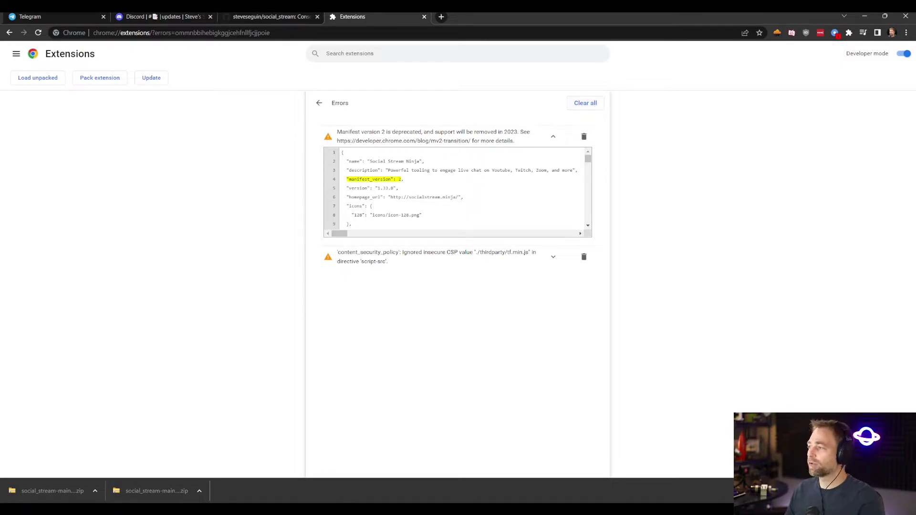
pyautogui.click(600, 107)
pyautogui.click(319, 103)
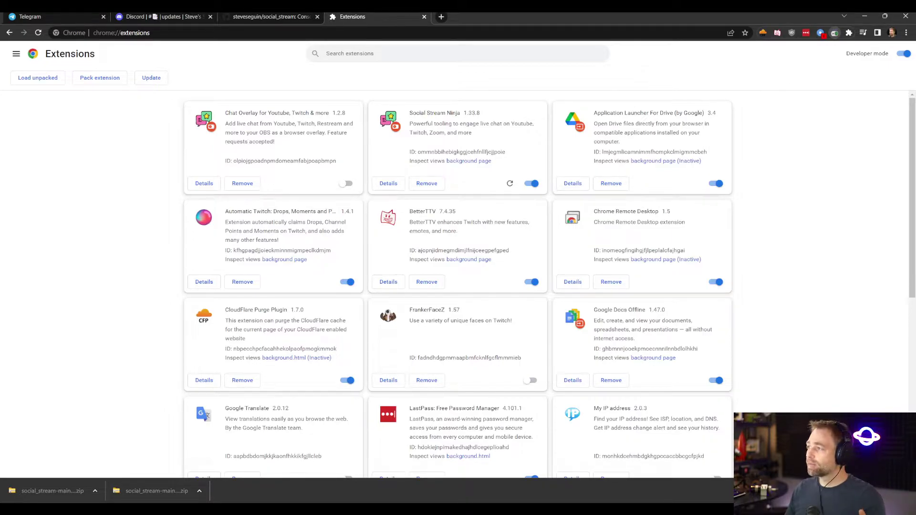
# Step: Return to the Social Stream readme and review its list of supported sites
pyautogui.click(267, 16)
pyautogui.scroll(-7, 375, 258)
pyautogui.scroll(15, 374, 257)
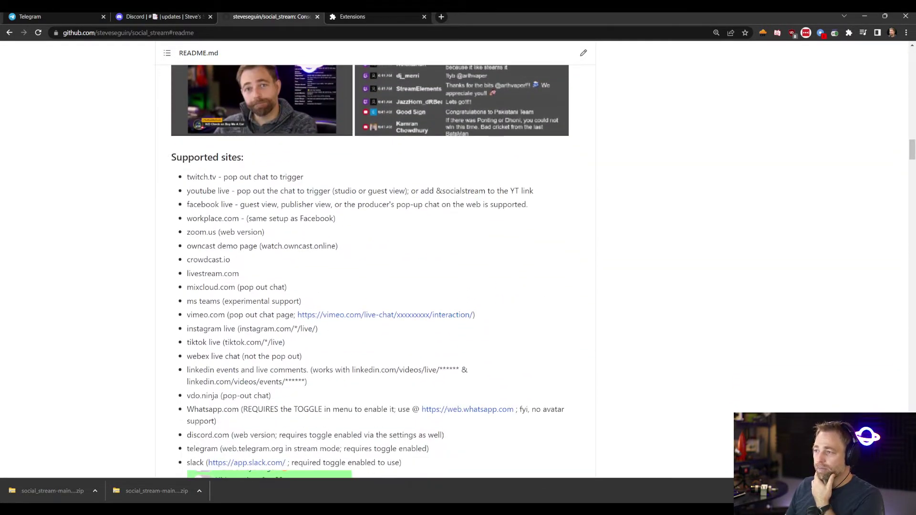
pyautogui.moveTo(186, 177); pyautogui.dragTo(265, 393)
pyautogui.click(229, 367)
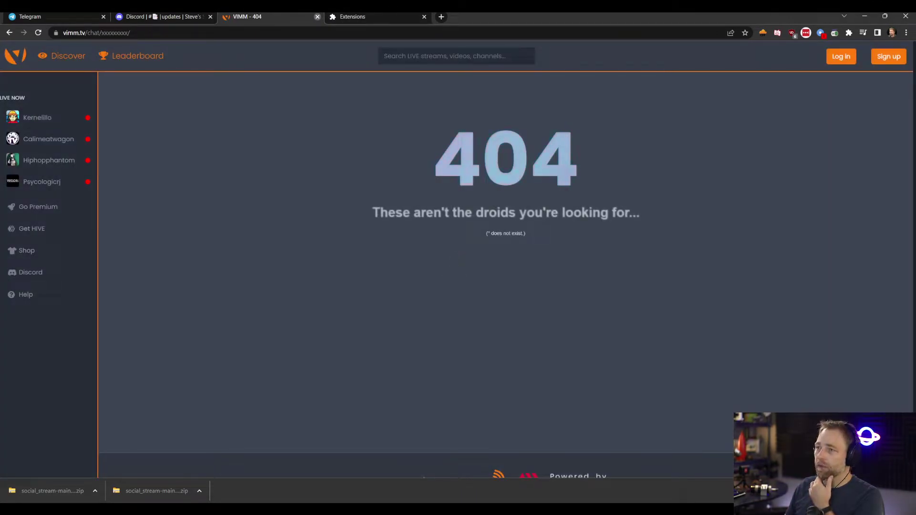
pyautogui.click(317, 16)
pyautogui.click(138, 16)
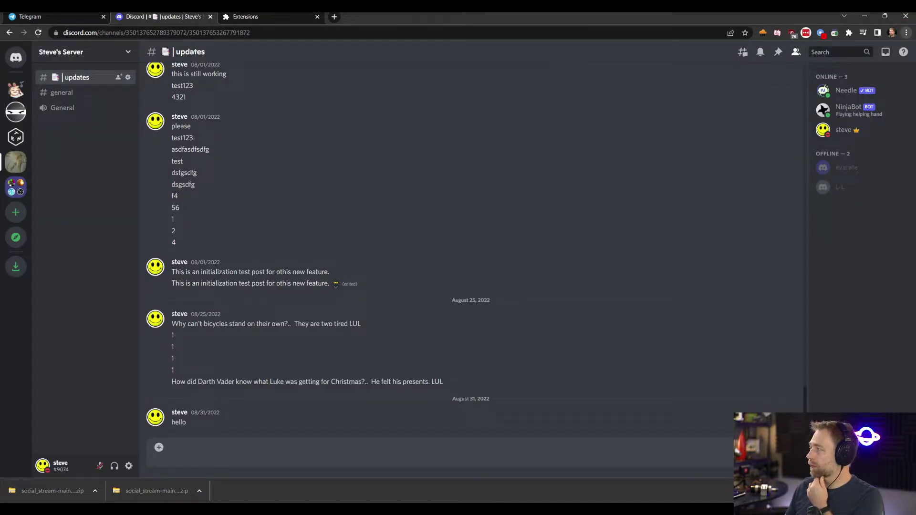
pyautogui.hotkey('ctrl', 'shift', 't')
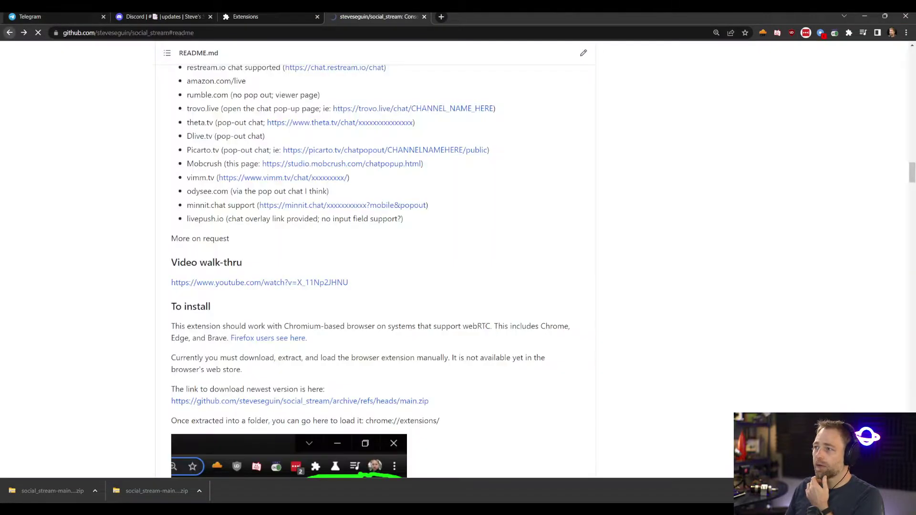
# Step: Examine the readme's notes on how each supported site must be opened, including workplace.com, zoom.us, owncast and mixcloud.com
pyautogui.scroll(-5, 202, 182)
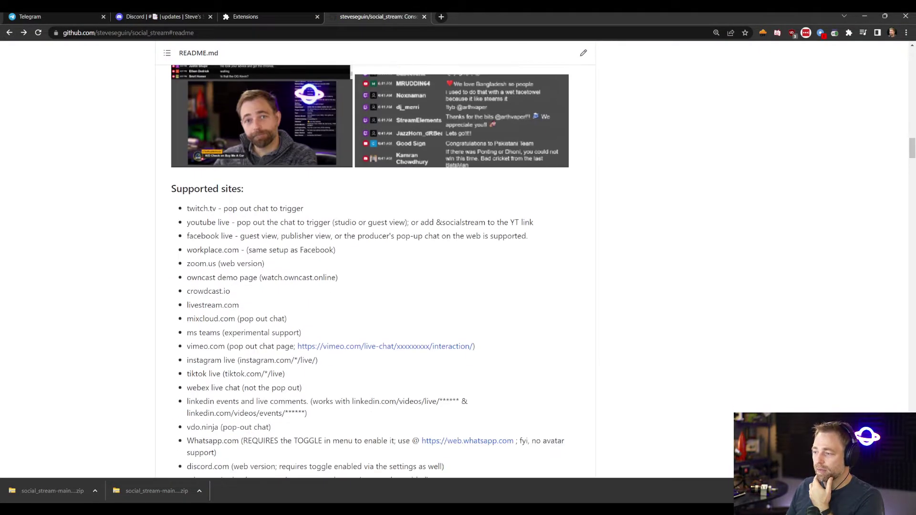
pyautogui.moveTo(188, 248); pyautogui.dragTo(335, 250)
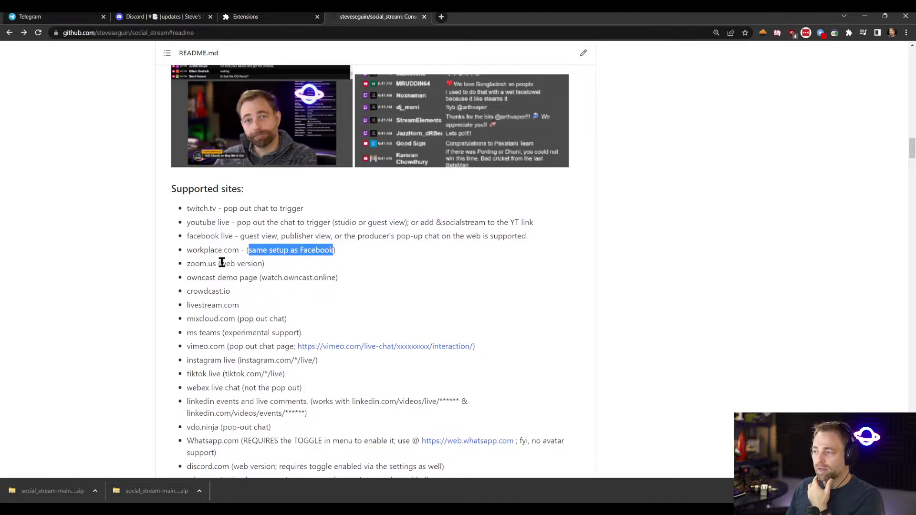
pyautogui.moveTo(222, 264); pyautogui.dragTo(335, 277)
pyautogui.click(335, 277)
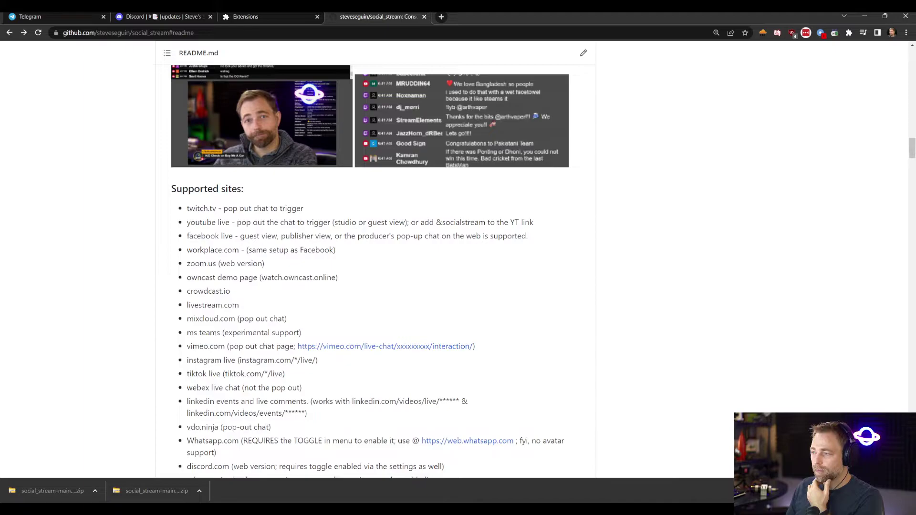
pyautogui.scroll(-2, 376, 257)
pyautogui.moveTo(239, 229); pyautogui.dragTo(288, 230)
pyautogui.click(287, 230)
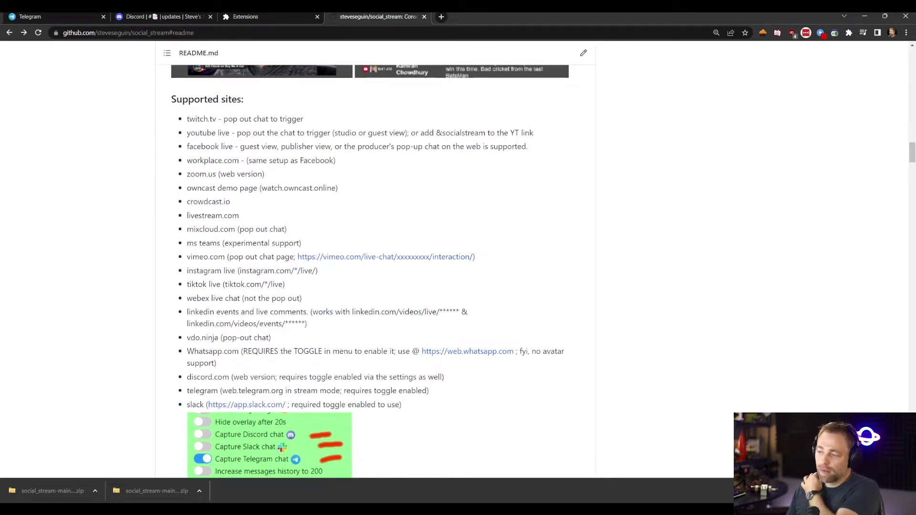
pyautogui.scroll(-1, 300, 272)
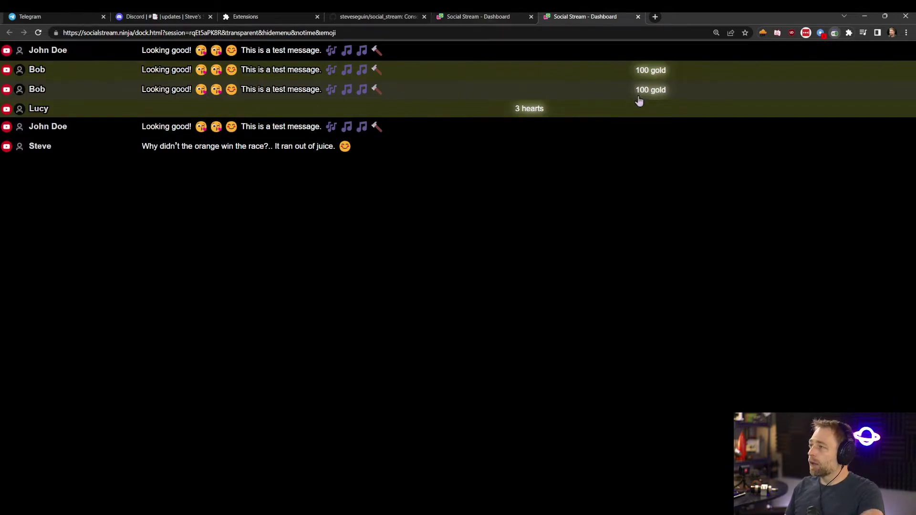
# Step: Switch to Telegram and post the message "test" in Test Channel
pyautogui.click(454, 153)
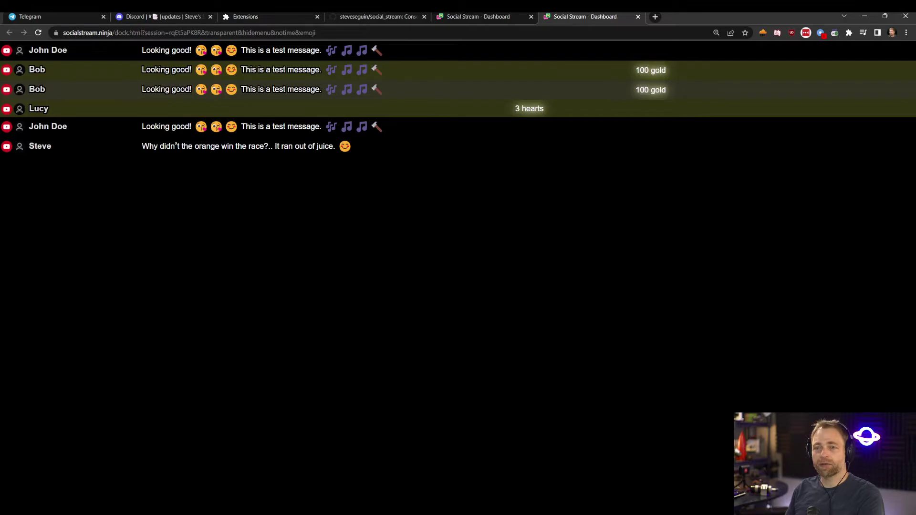
pyautogui.click(33, 16)
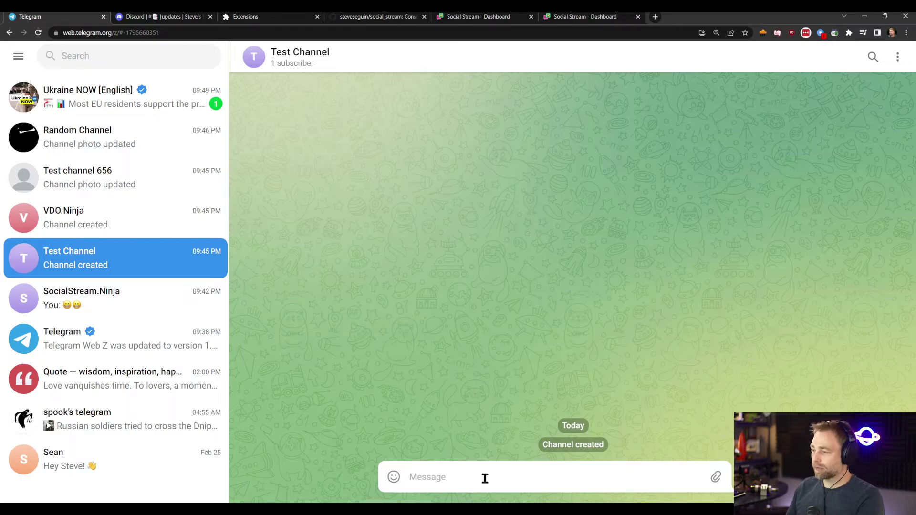
pyautogui.write('test')
pyautogui.press('Return')
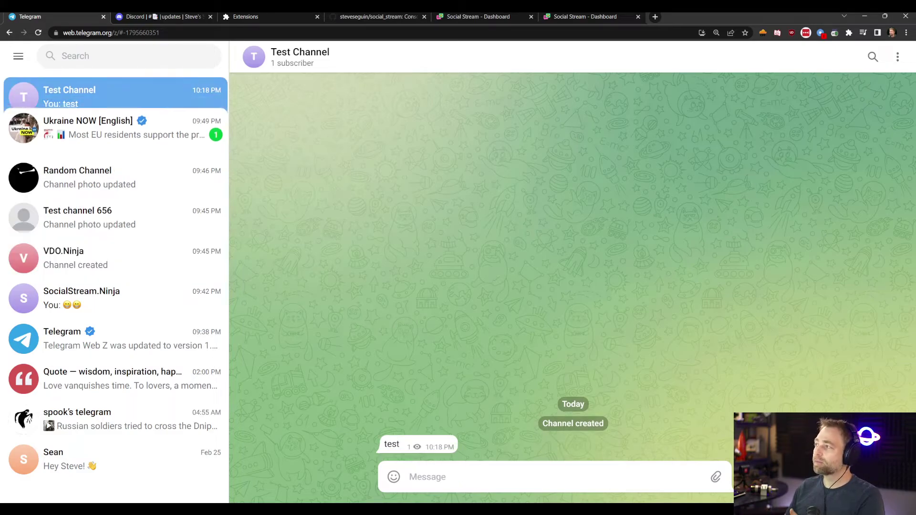
# Step: Close the duplicate Social Stream dashboard and reload Telegram's Test Channel
pyautogui.click(478, 17)
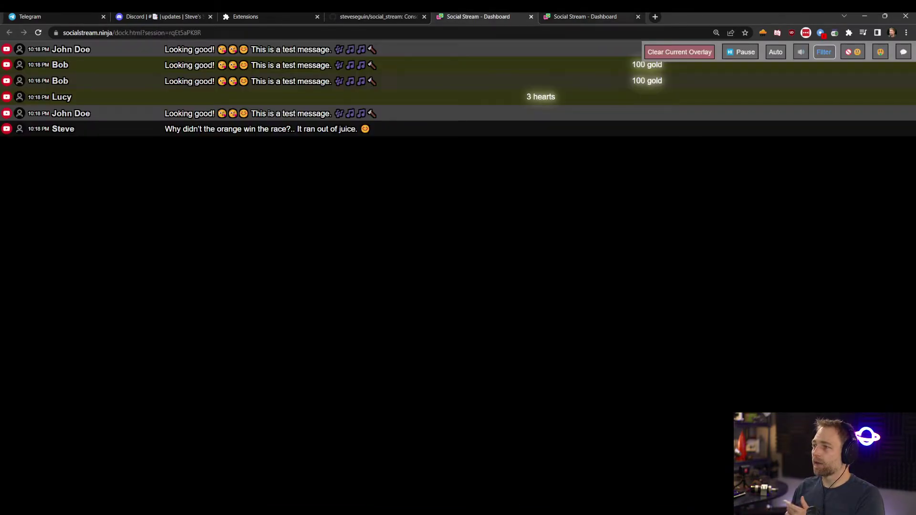
pyautogui.click(638, 17)
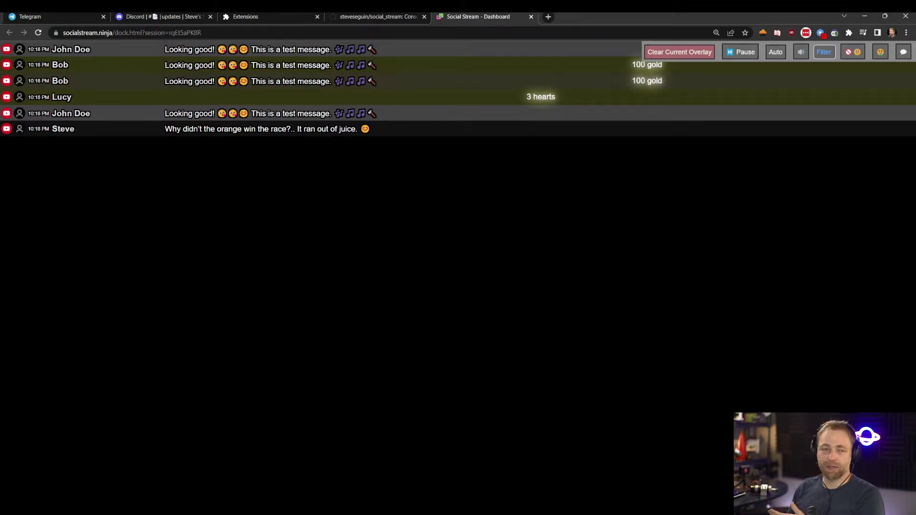
pyautogui.click(30, 17)
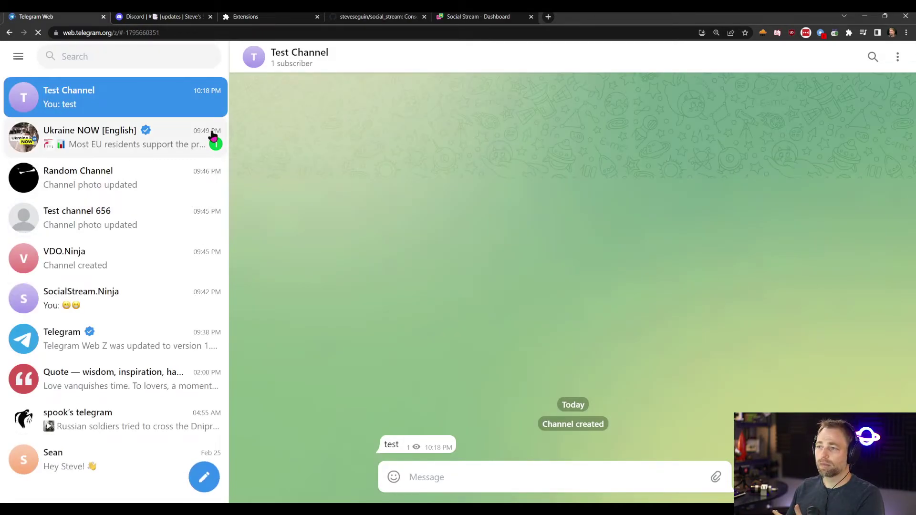
# Step: Post the message "test 2f sdf" in Test Channel and check the Social Stream dashboard for it
pyautogui.write('test 2')
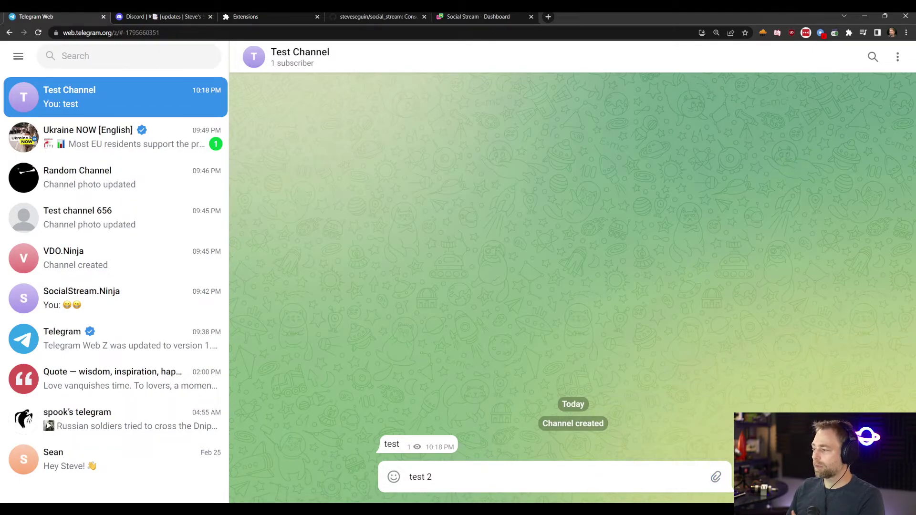
pyautogui.write('f sdf')
pyautogui.press('Return')
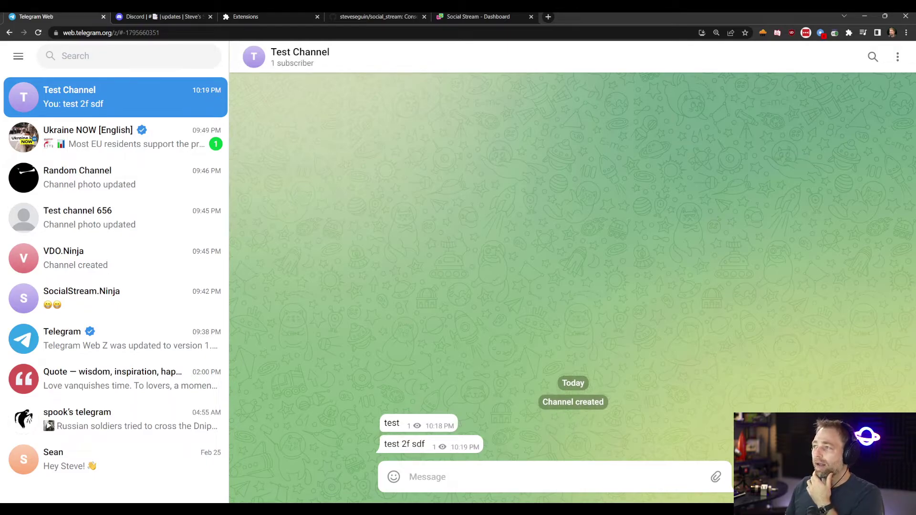
pyautogui.click(477, 17)
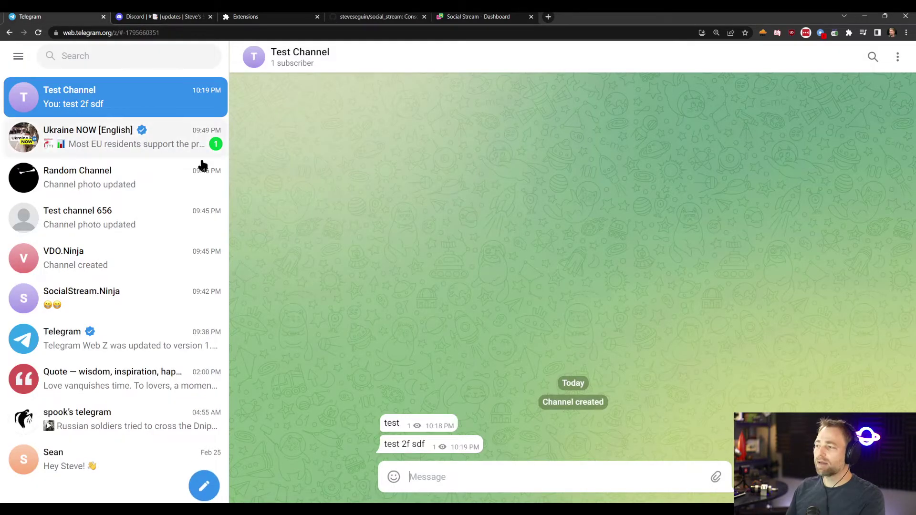
# Step: Post the message "kjkljkjlk" in Test Channel and check whether the dashboard captures it
pyautogui.click(445, 476)
pyautogui.write('kjkljkjlk')
pyautogui.press('Return')
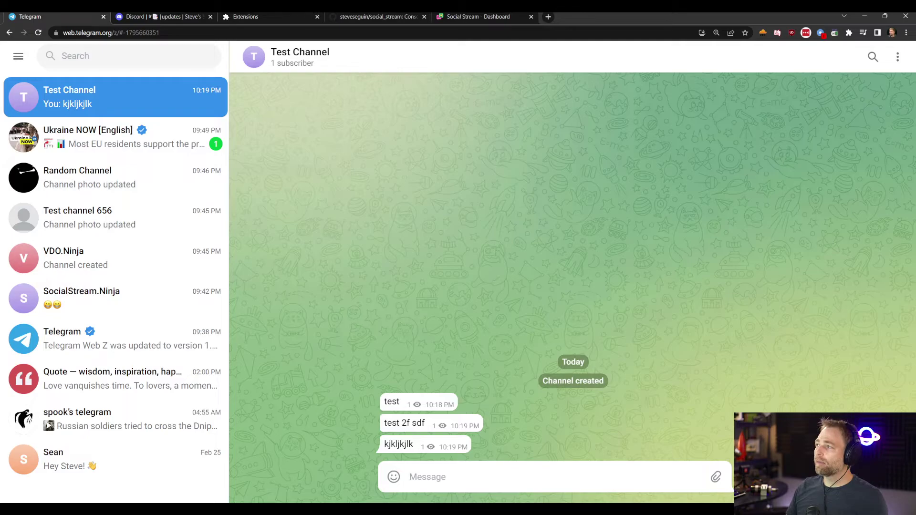
pyautogui.click(472, 17)
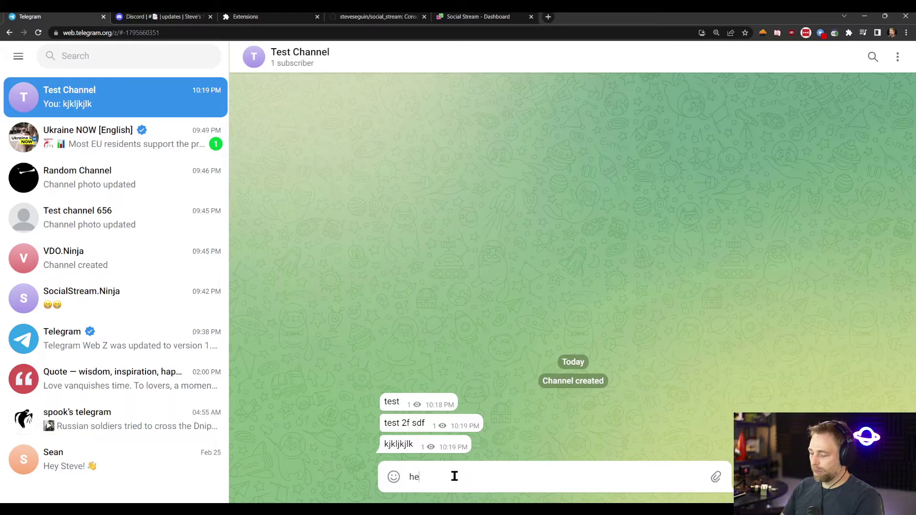
# Step: Post "hellol" followed by a grinning-face emoji and a trophy emoji in Telegram's Test Channel
pyautogui.write('llo!')
pyautogui.moveTo(395, 478)
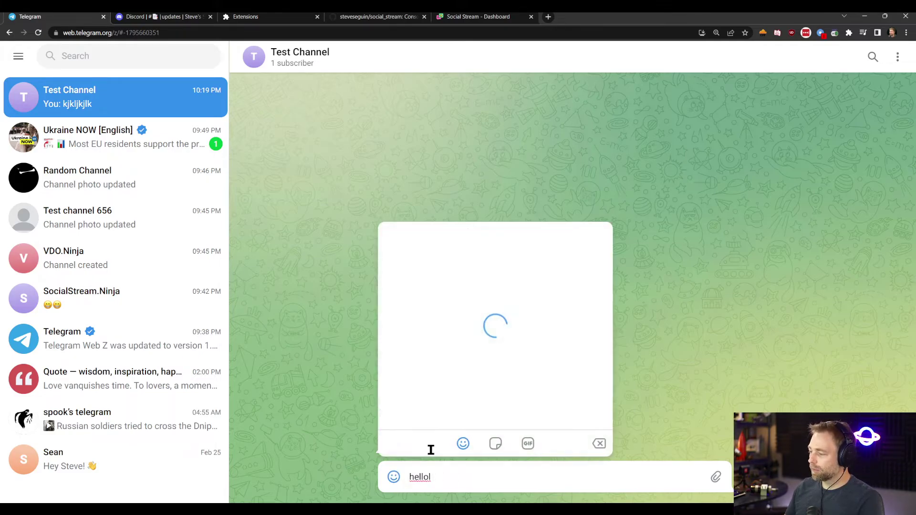
pyautogui.click(395, 281)
pyautogui.click(395, 309)
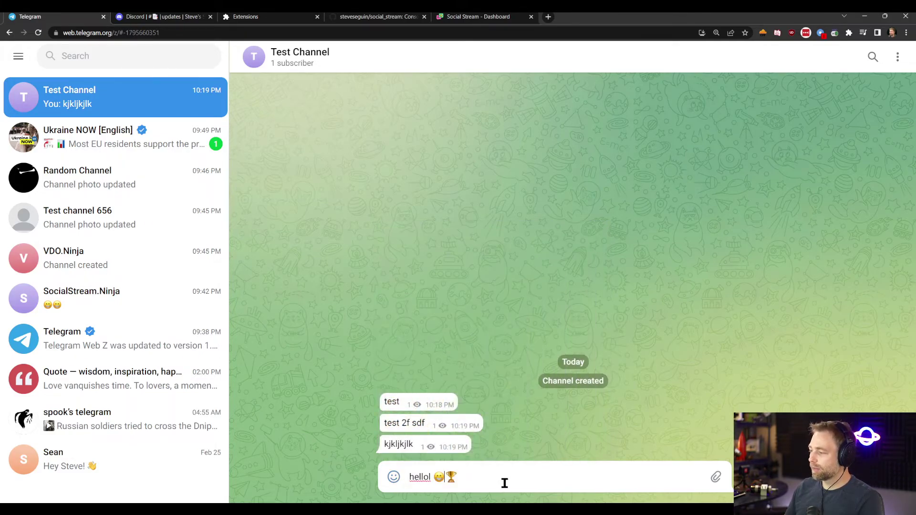
pyautogui.press('Return')
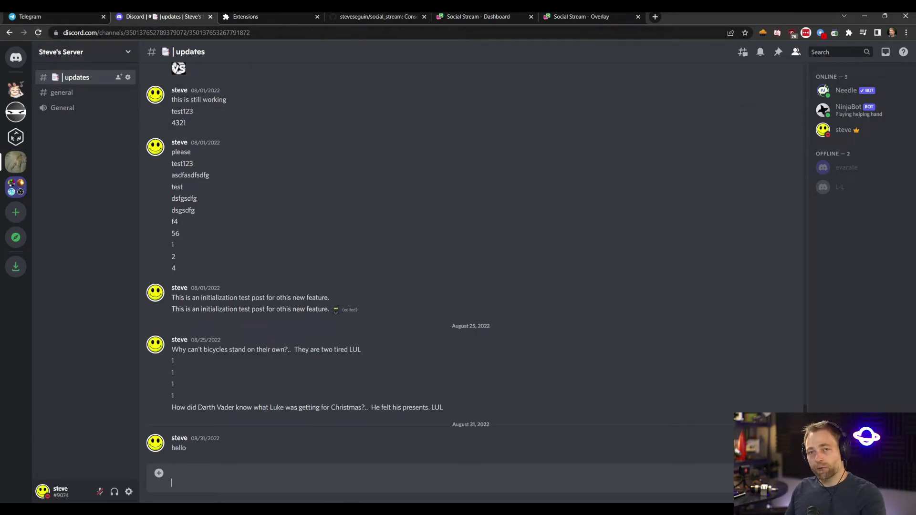
# Step: Reload Discord and post the message "Hello!" in the updates channel
pyautogui.click(38, 32)
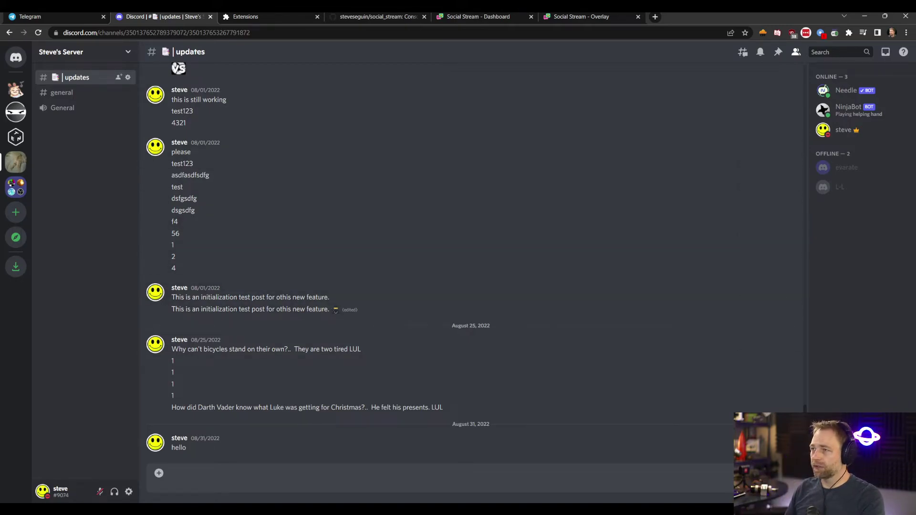
pyautogui.write('He')
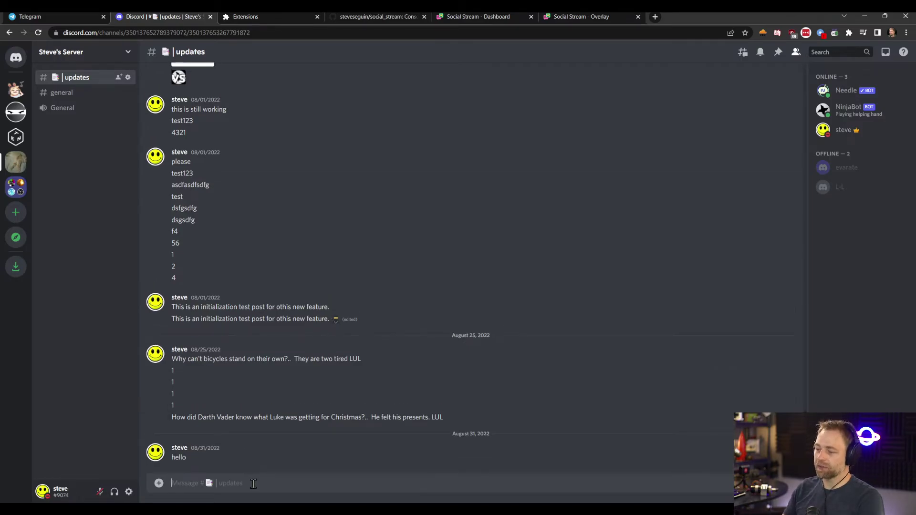
pyautogui.write('llo!')
pyautogui.press('Return')
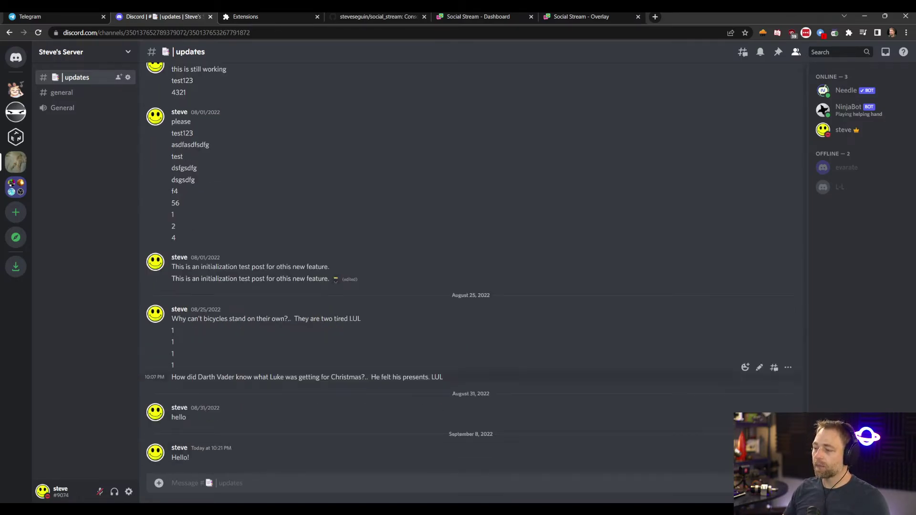
# Step: Check the dashboard and overlay, and feature the Discord "Hello!" message from the dashboard
pyautogui.hotkey('ctrl', '5')
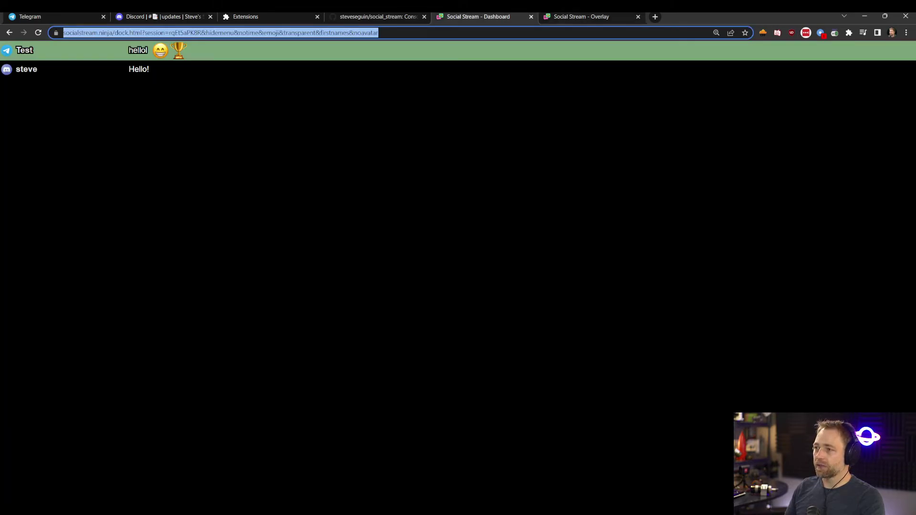
pyautogui.hotkey('ctrl', '6')
pyautogui.click(482, 17)
pyautogui.click(50, 76)
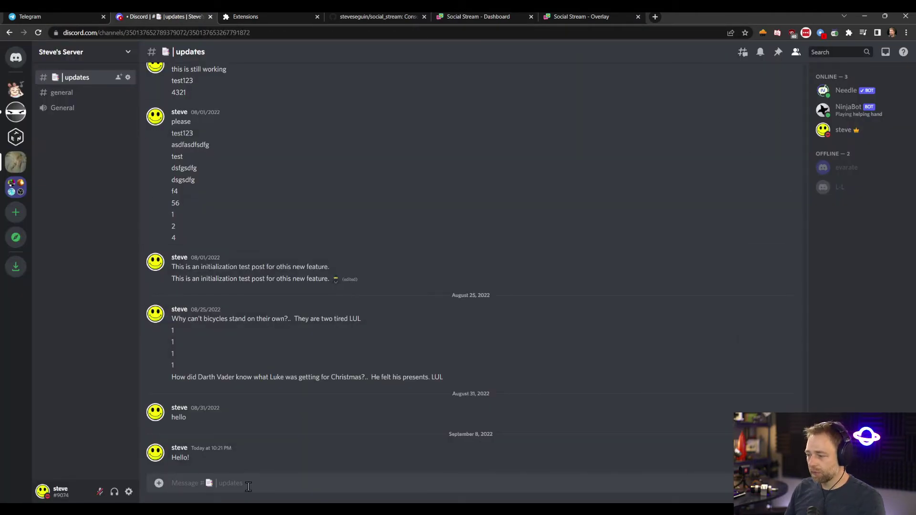
# Step: Post the message "hi" in Discord's updates channel and view the Social Stream overlay
pyautogui.write('Hi')
pyautogui.press('Return')
pyautogui.click(570, 18)
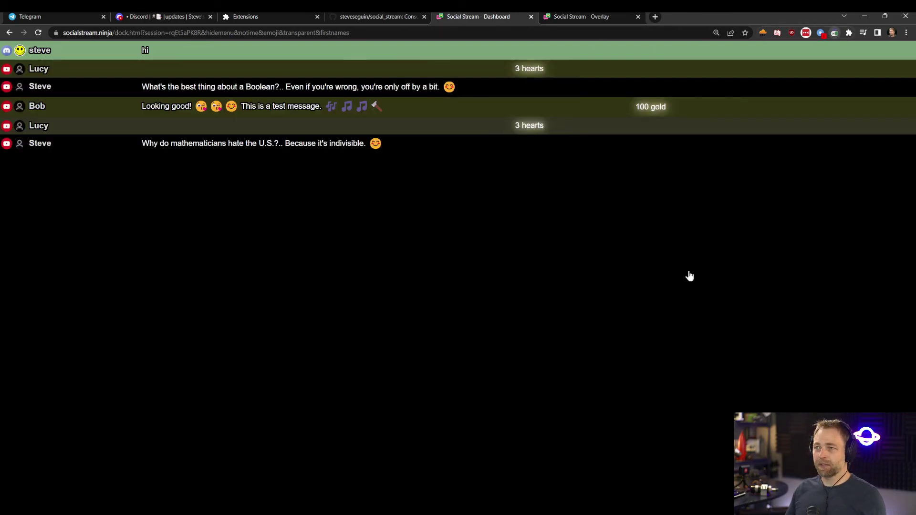
# Step: Feature the "Looking good!" test message with the 100 gold donation, check it in the overlay, and return to the dashboard
pyautogui.click(80, 113)
pyautogui.click(580, 16)
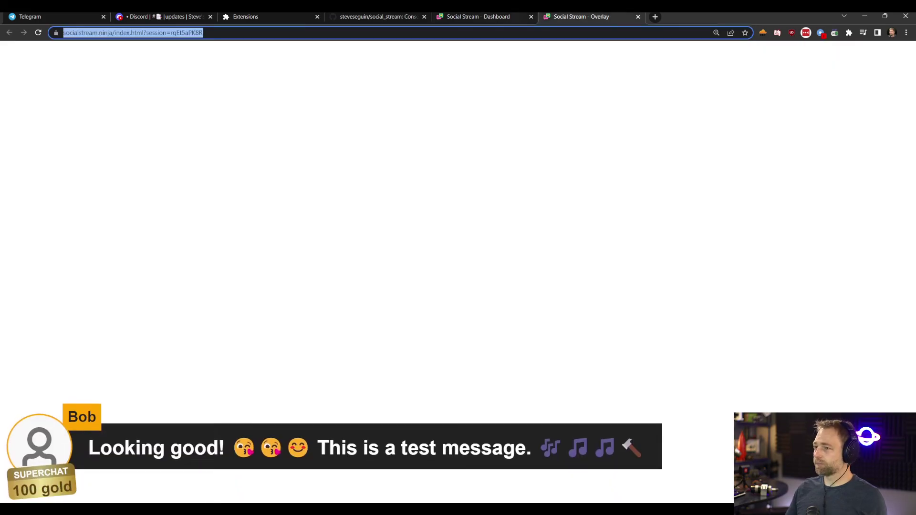
pyautogui.hotkey('ctrl', 'shift', 'Tab')
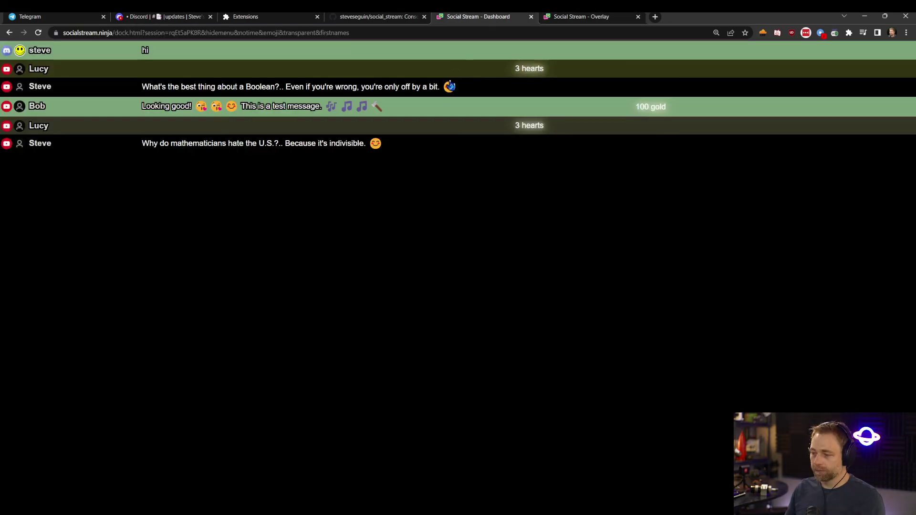